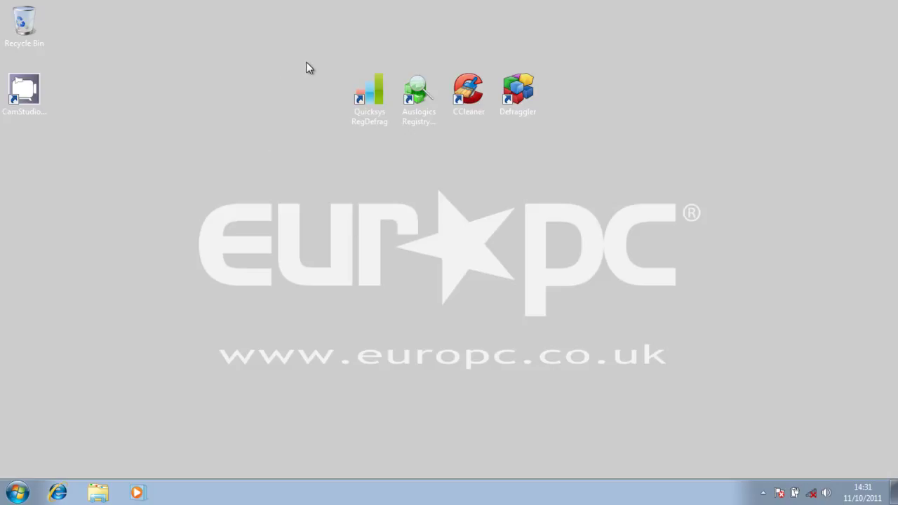
left_click_drag(306, 61, 573, 160)
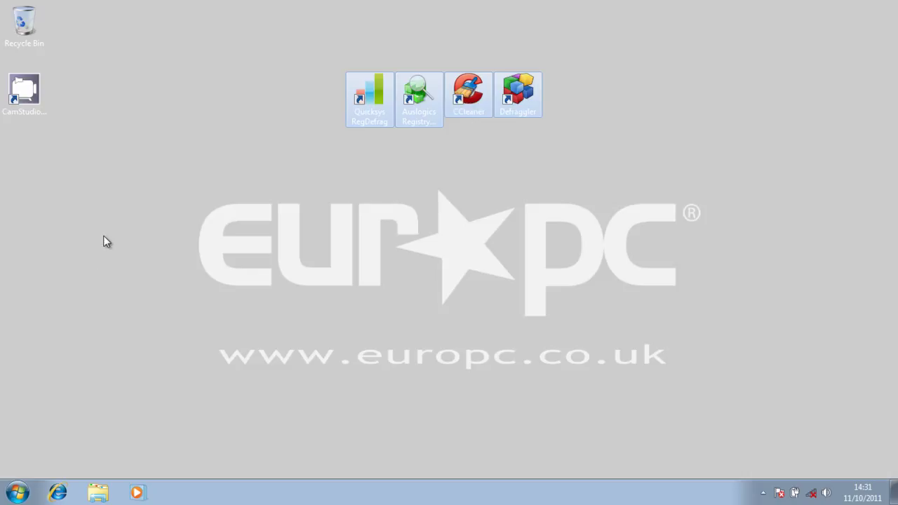
left_click(113, 206)
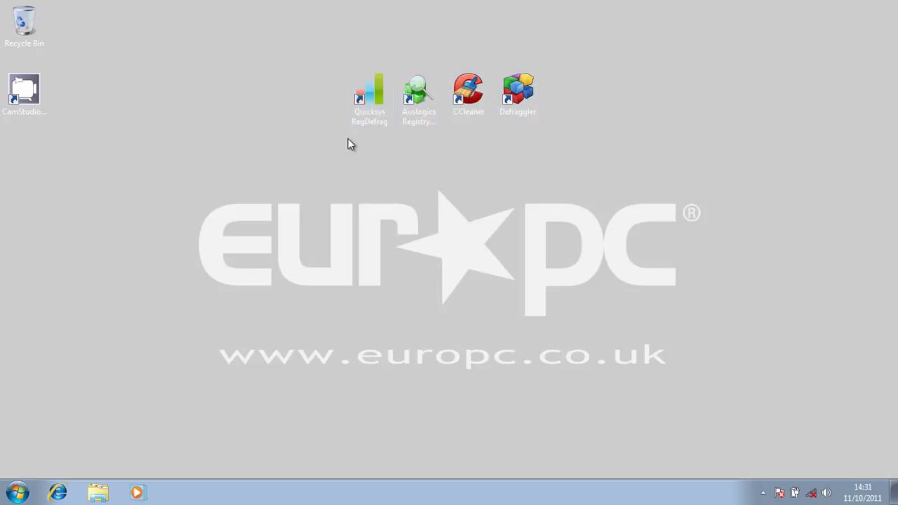
- Open Quicksys RegDefrag, review its update, language and backup options, and close the program
double_click(367, 99)
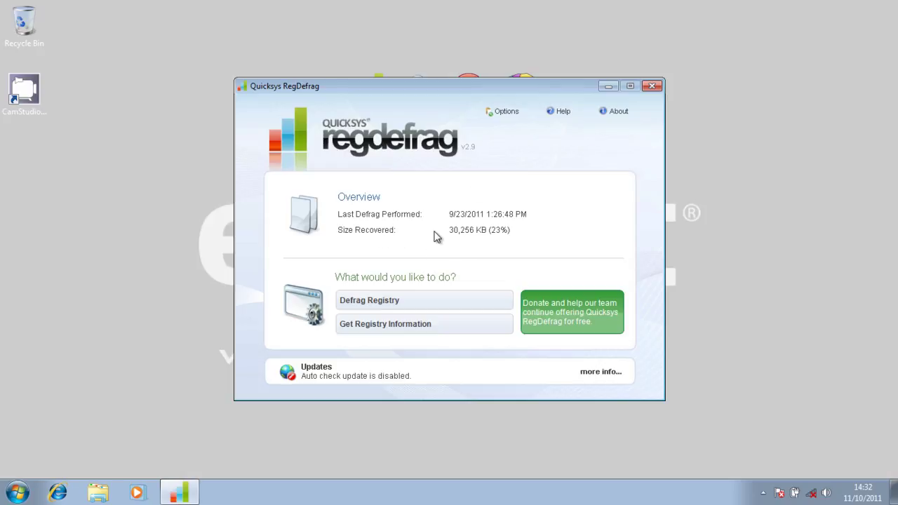
left_click(502, 114)
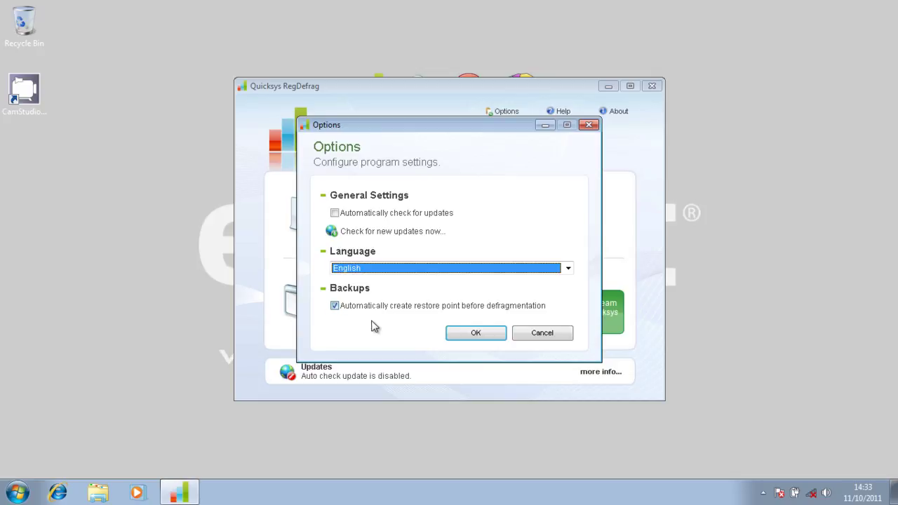
left_click(464, 342)
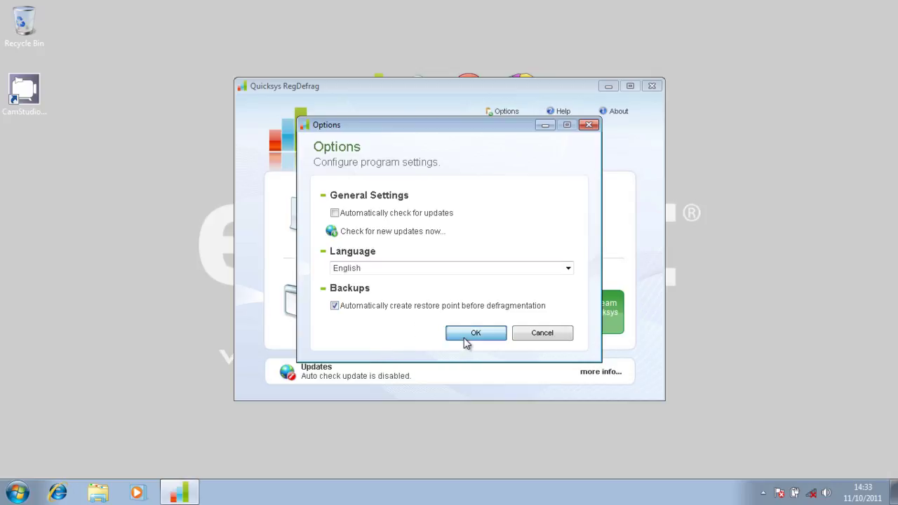
left_click(652, 85)
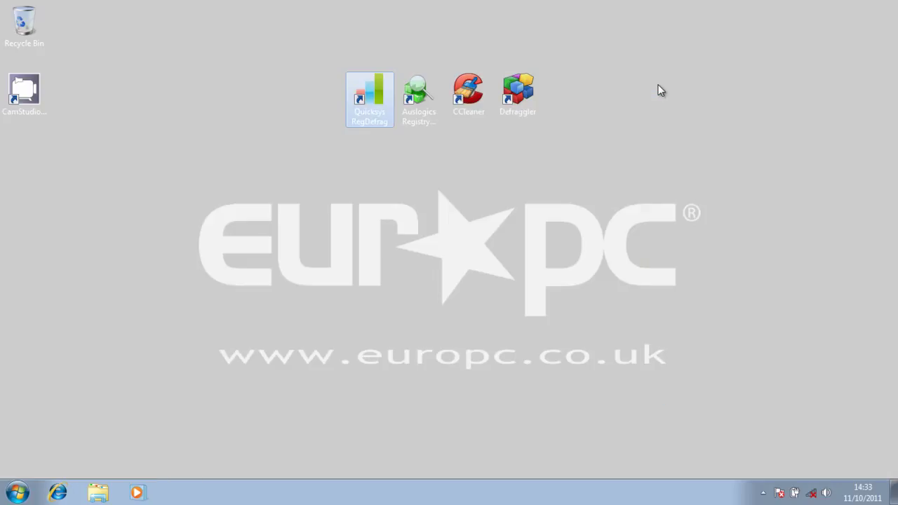
- Scan the registry with Auslogics Registry Cleaner and repair all the listed File Extensions problems
left_click(428, 112)
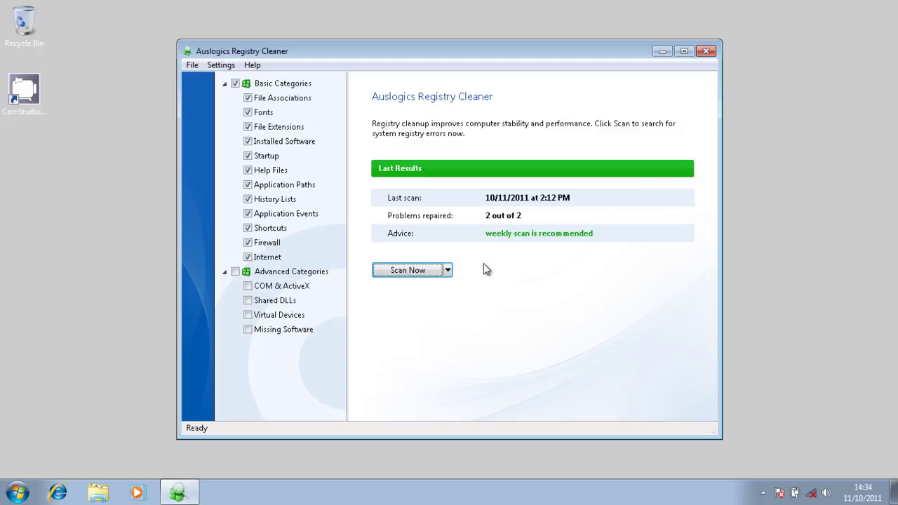
left_click(408, 271)
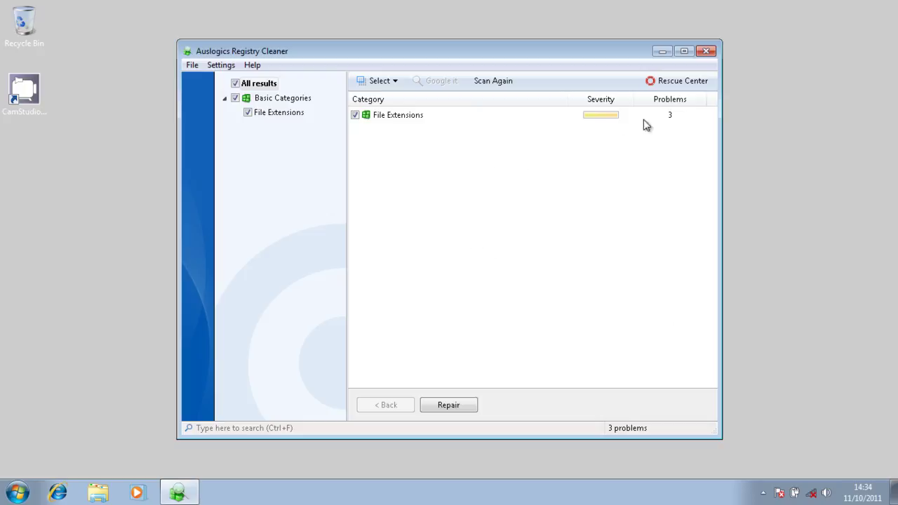
double_click(406, 116)
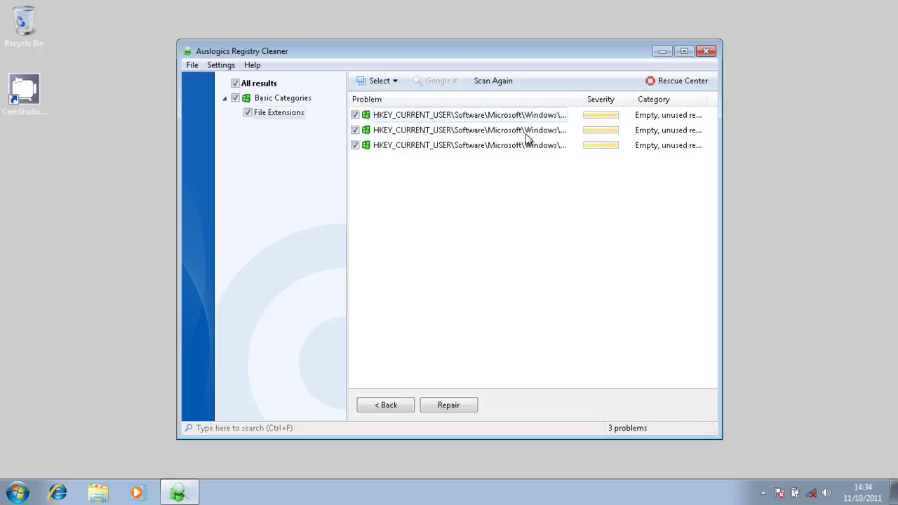
left_click_drag(568, 99, 615, 99)
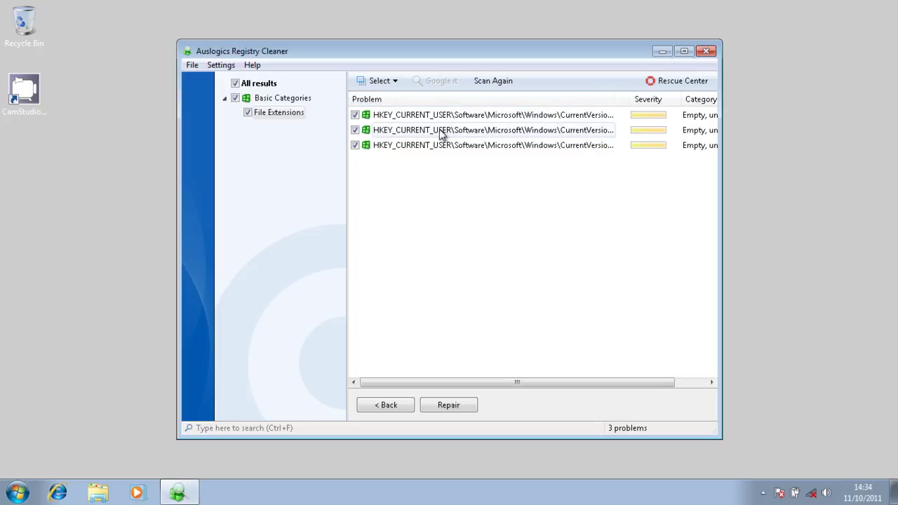
left_click(466, 406)
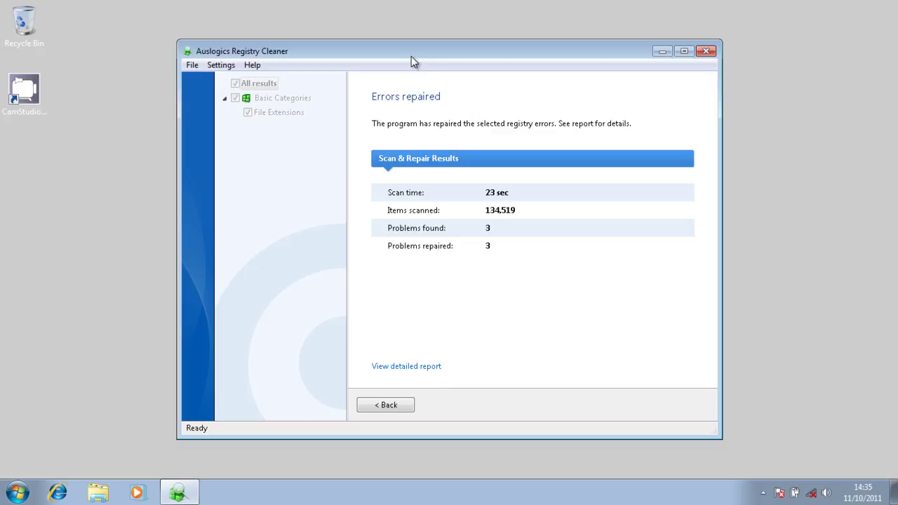
- View the registry backups in the Rescue Center and close it
left_click_drag(412, 58, 388, 56)
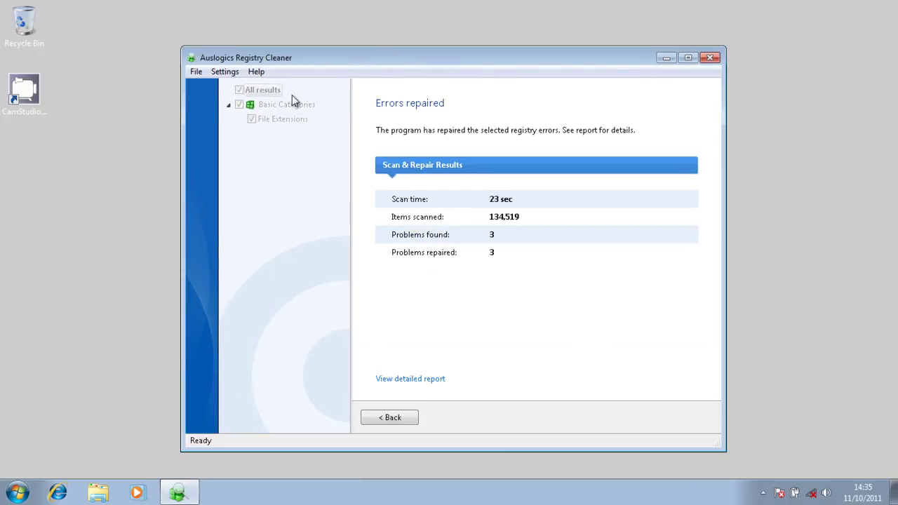
left_click(196, 72)
left_click(203, 86)
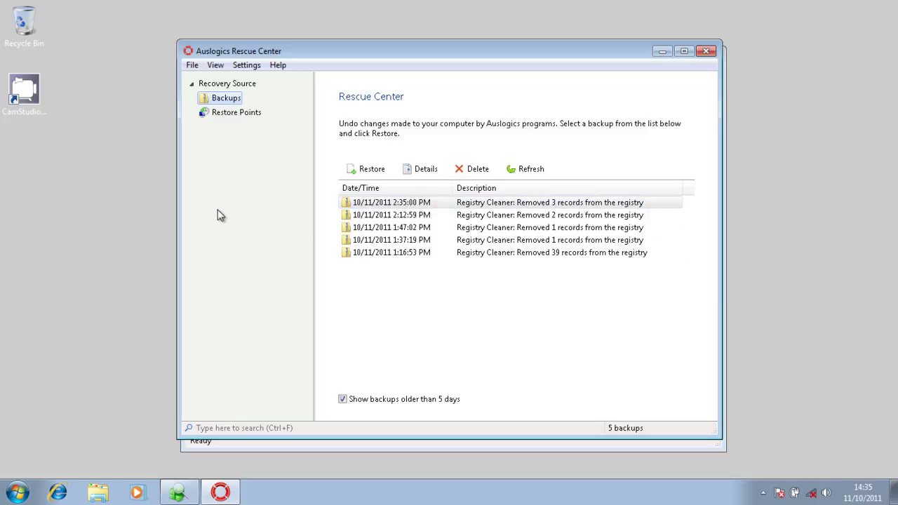
left_click(705, 51)
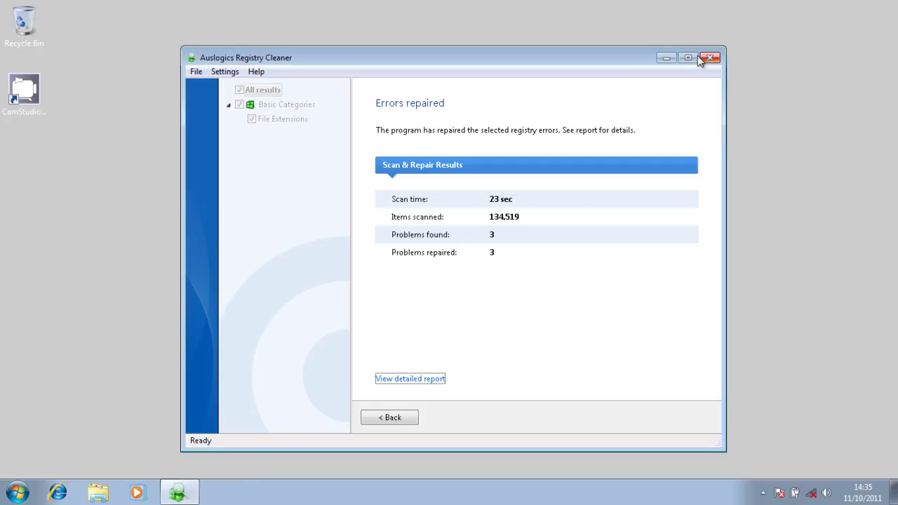
- Review the registry cleaner's Language, Rescue Center, Scan Settings and Ignore List settings, and close the program
left_click(226, 73)
left_click(234, 87)
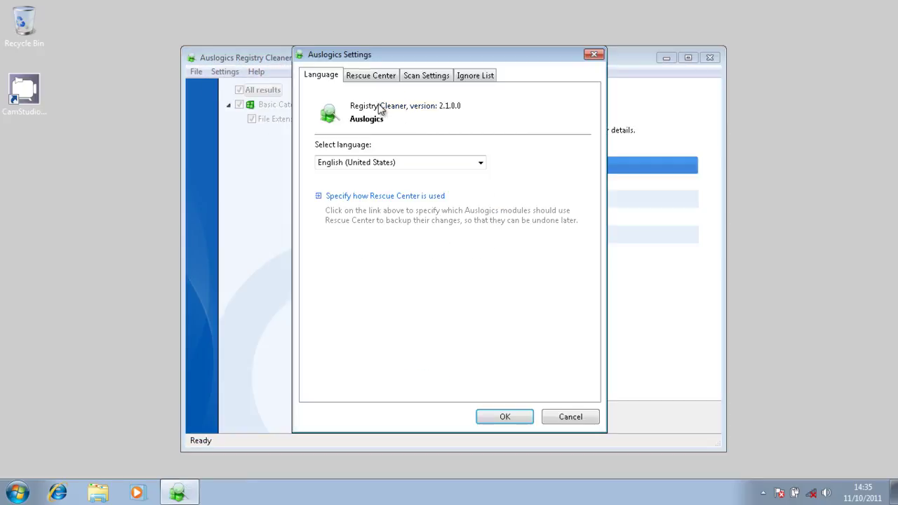
left_click(372, 76)
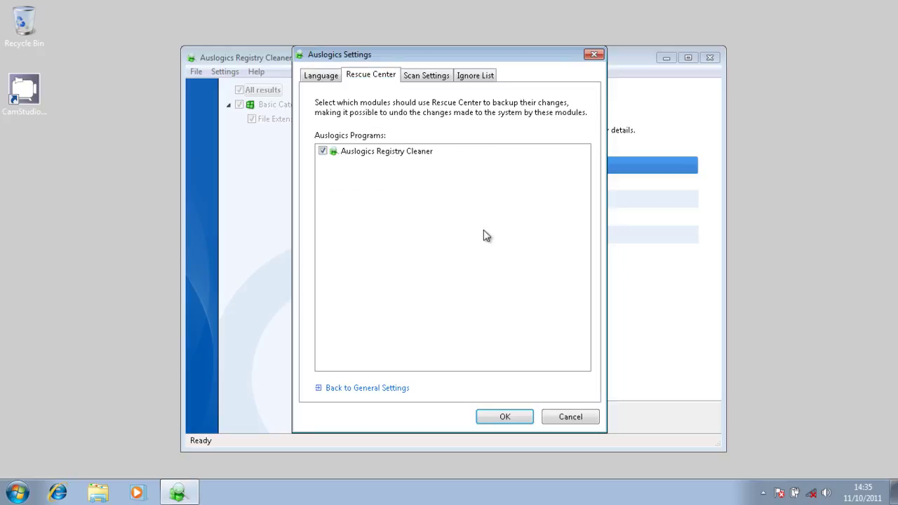
left_click(430, 79)
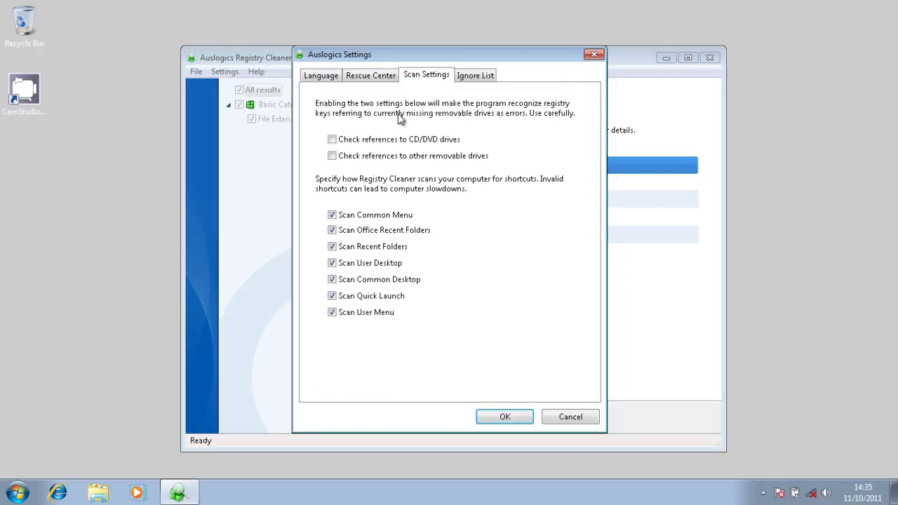
left_click(485, 79)
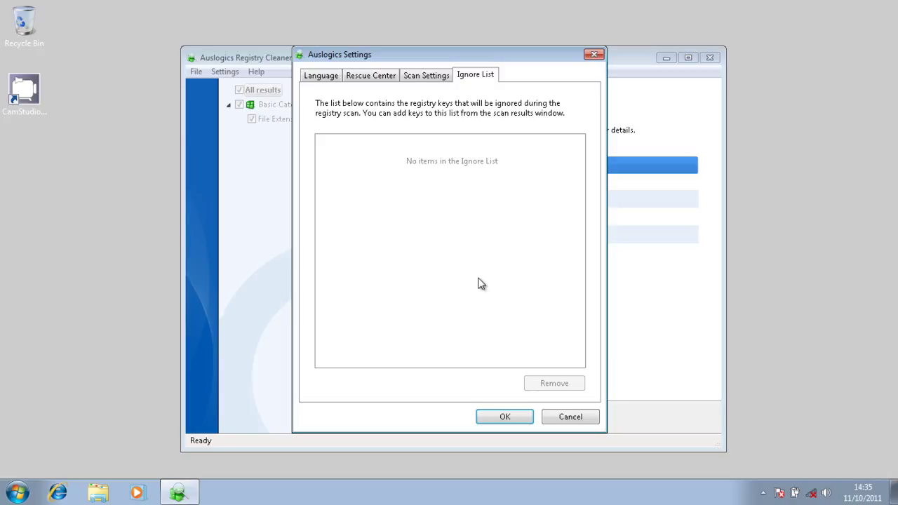
left_click(502, 417)
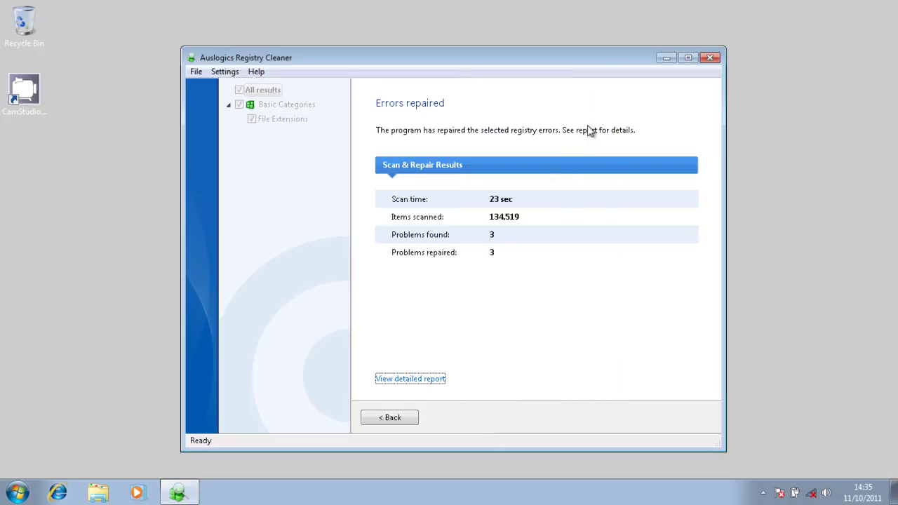
left_click(719, 60)
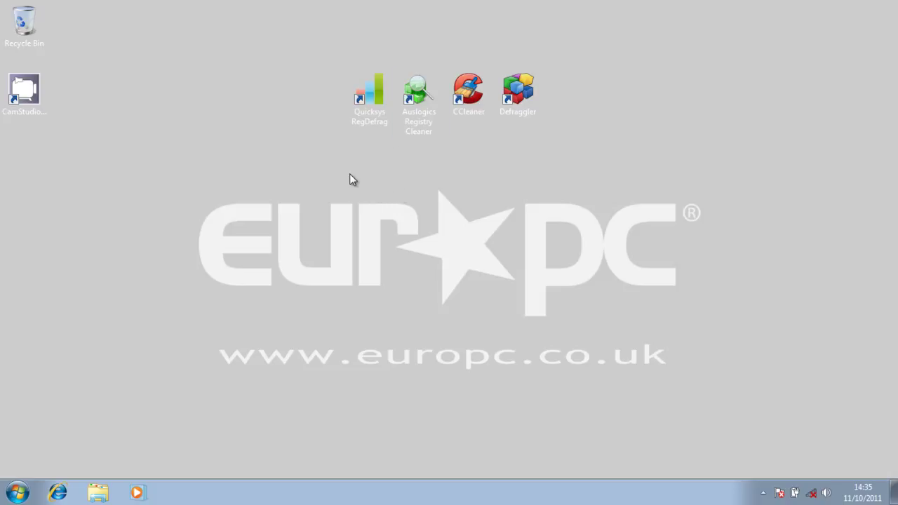
- Open CCleaner and review its Windows and Applications cleaning items and the Registry Cleaner categories
double_click(474, 105)
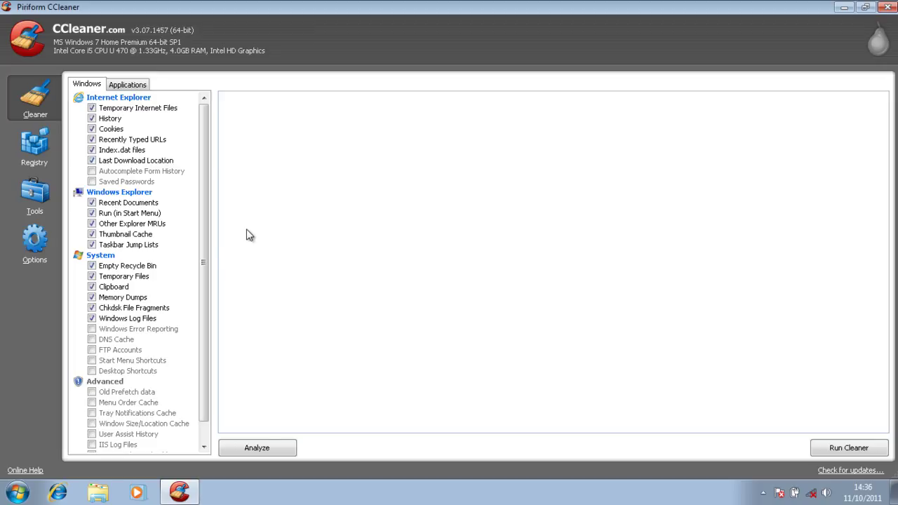
scroll(205, 232, "down", 1)
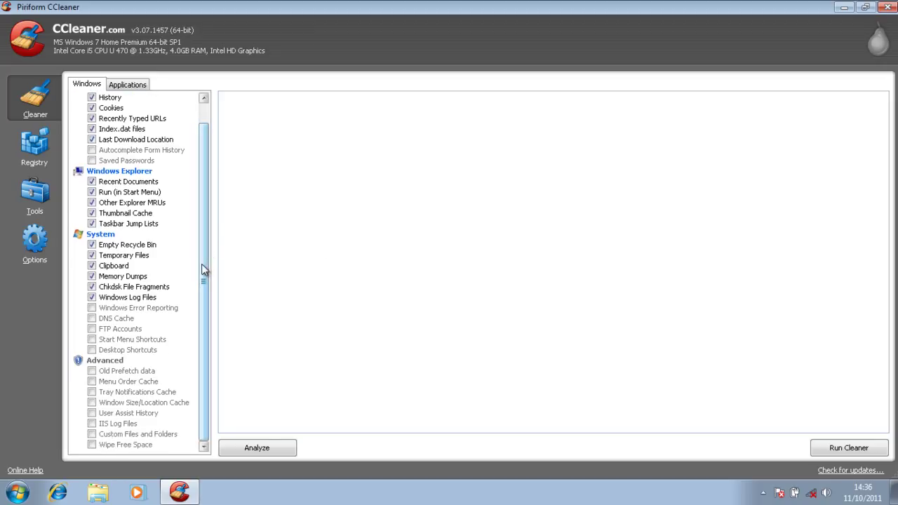
scroll(203, 270, "up", 1)
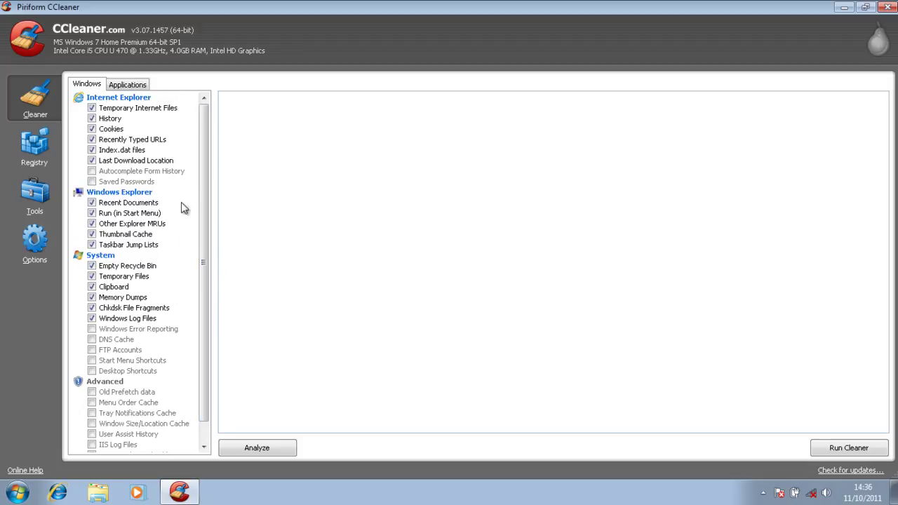
left_click(128, 85)
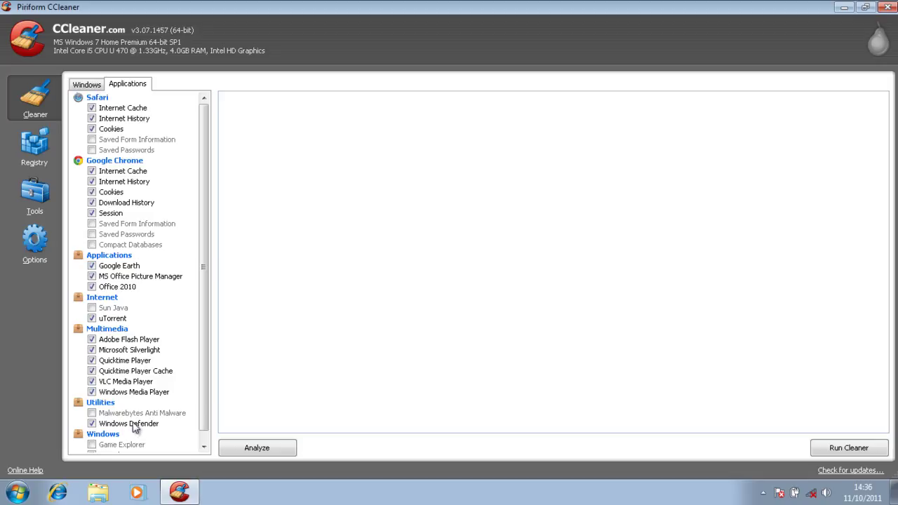
left_click(28, 157)
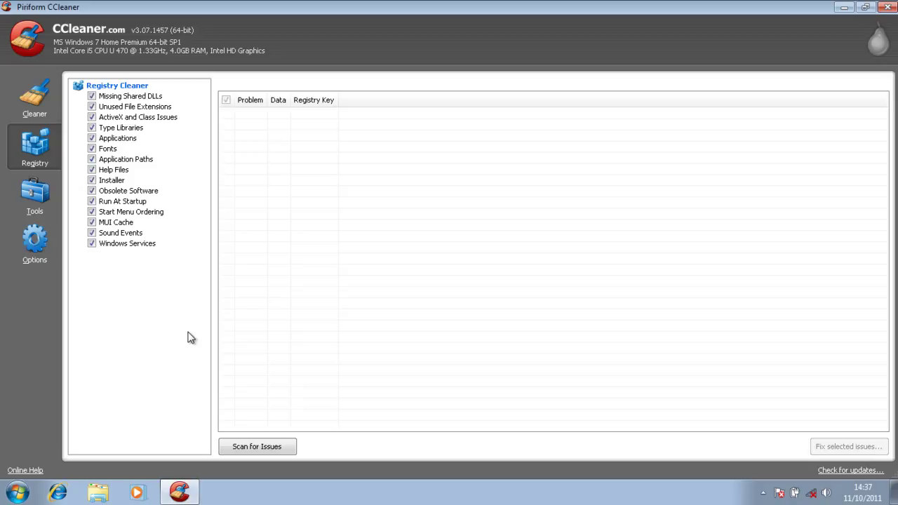
- Review the installed programs, the startup programs and the System Restore points among the tools
left_click(36, 200)
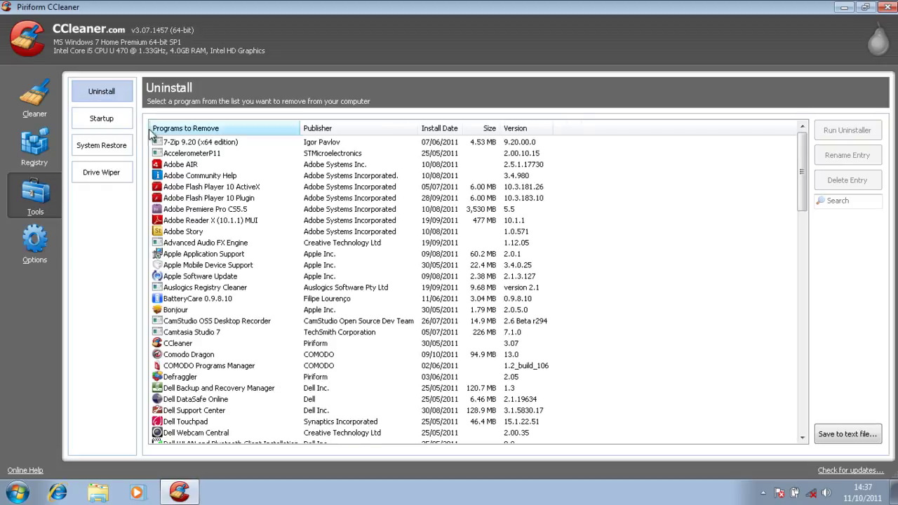
left_click(125, 124)
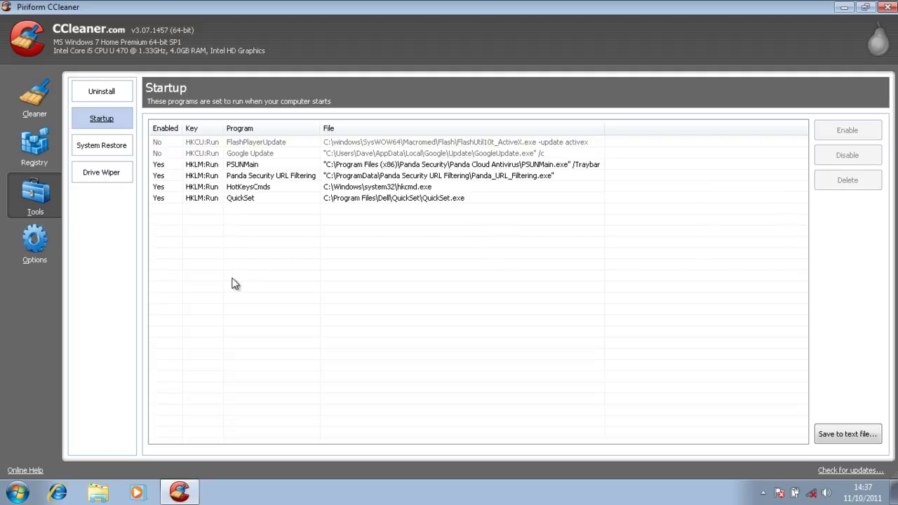
left_click(79, 150)
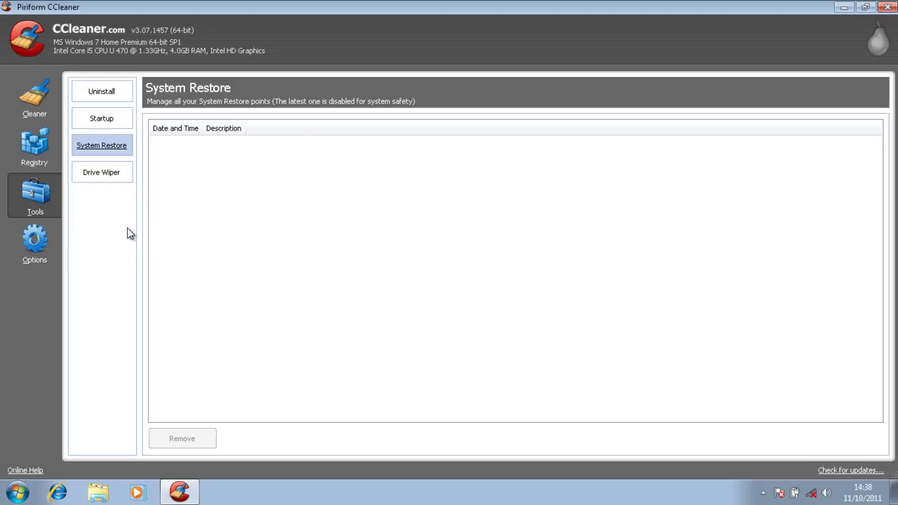
- Examine the Drive Wiper's available wipe modes and security levels, leaving the current choices in place
left_click(118, 174)
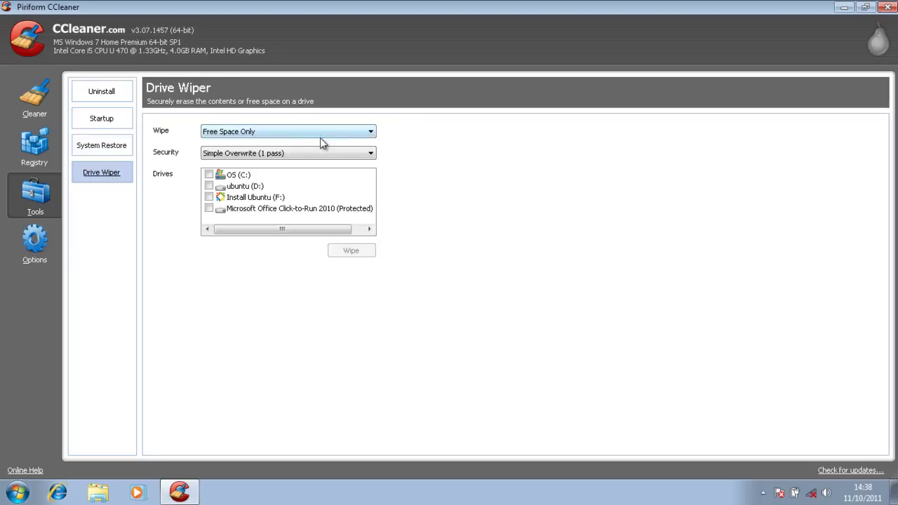
left_click(349, 136)
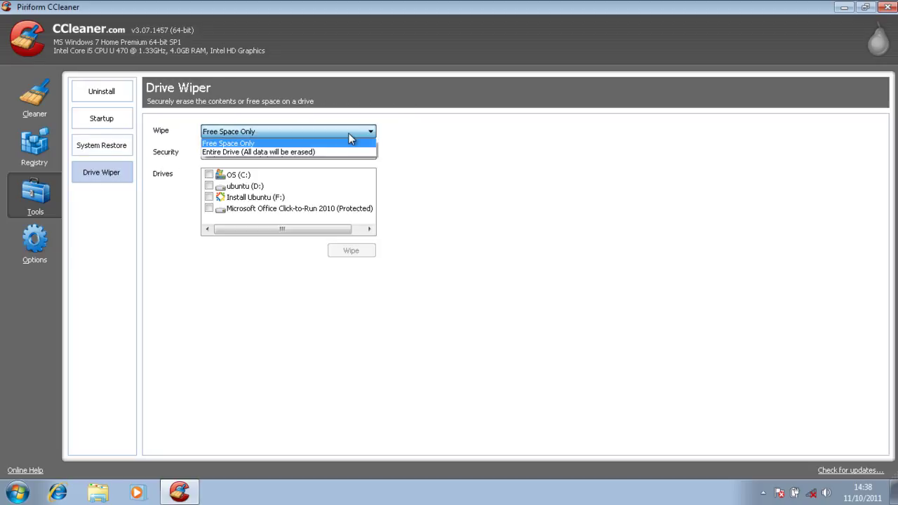
left_click(462, 153)
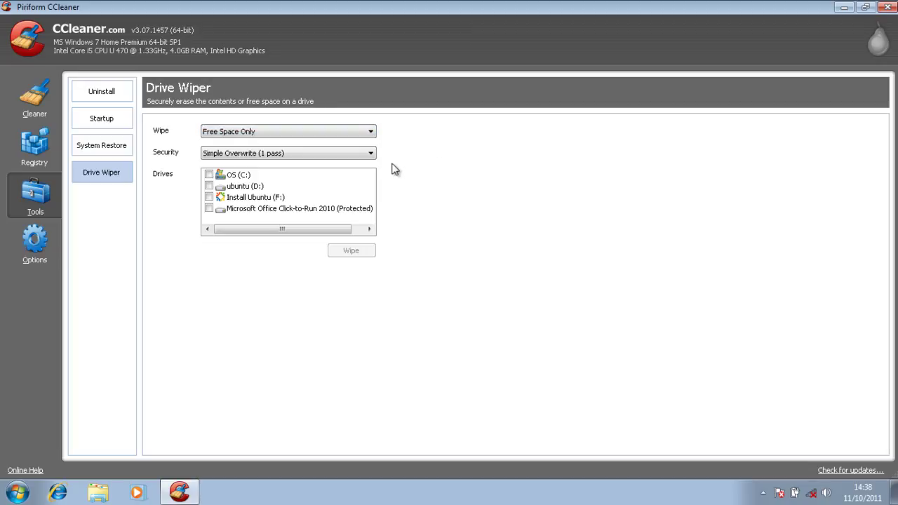
left_click(370, 154)
left_click(504, 158)
- Review CCleaner's basic settings, minimize it, and check the Recycle Bin's context menu for its Open and Run CCleaner options
left_click(28, 260)
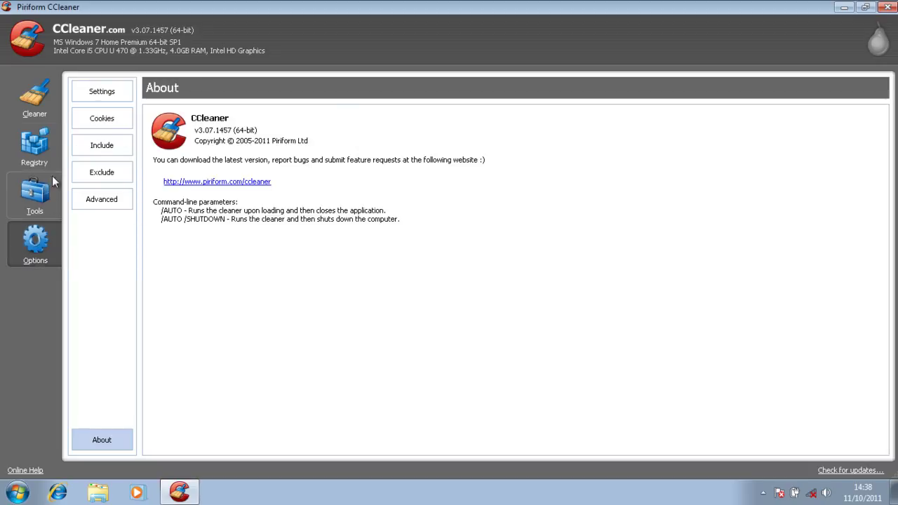
left_click(97, 93)
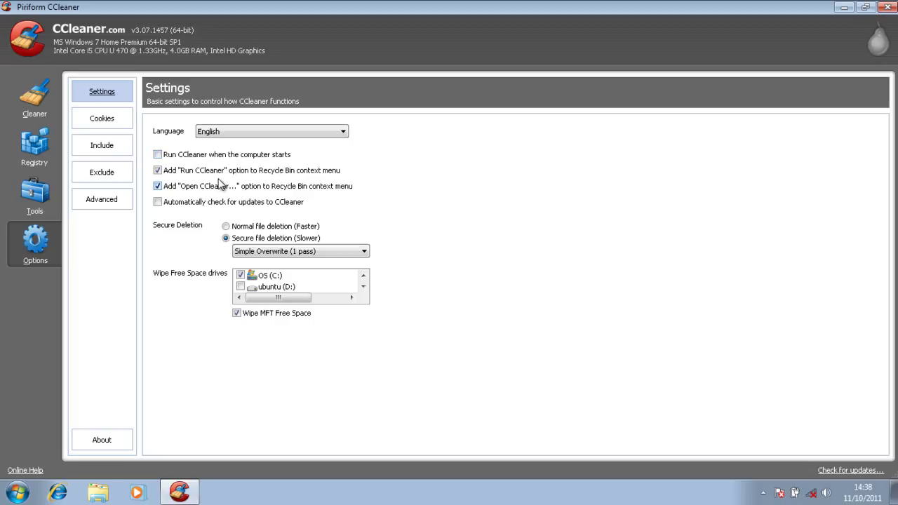
left_click(843, 7)
right_click(38, 26)
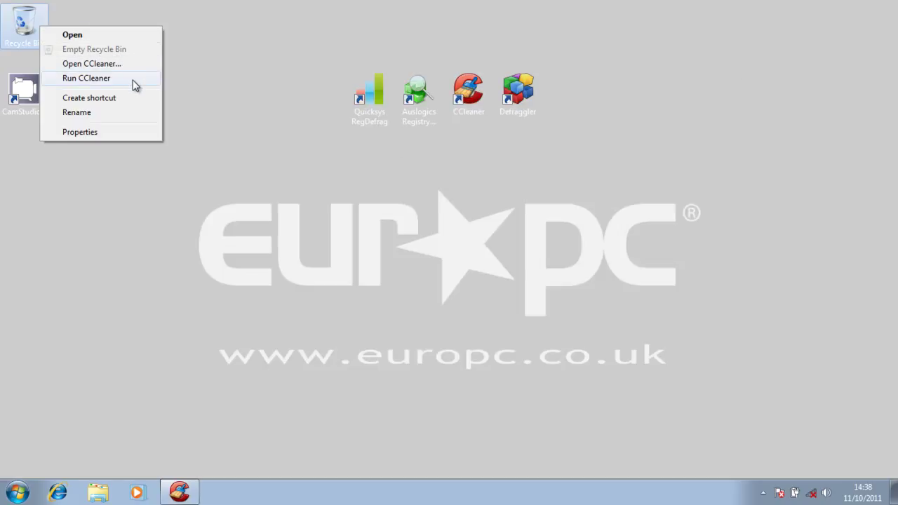
left_click(304, 161)
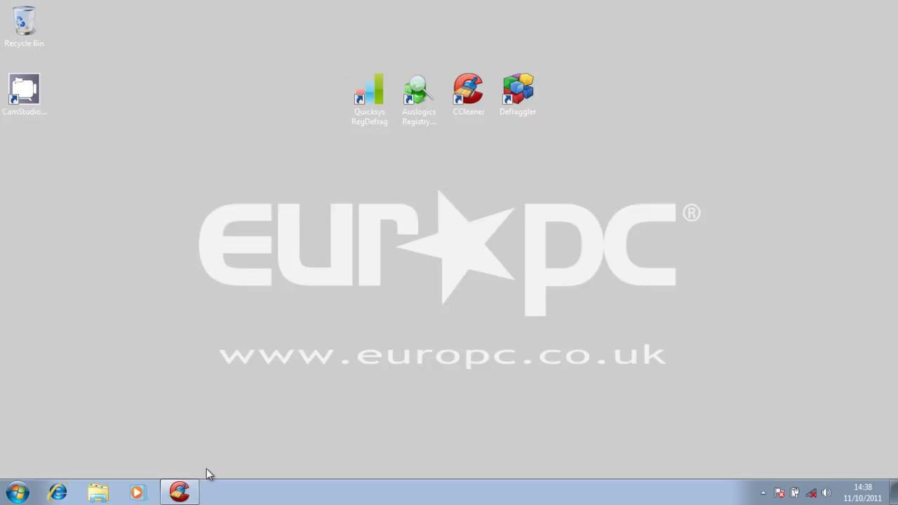
- Restore CCleaner, review its cookie lists, Include and Exclude lists and Advanced settings, and close the program
left_click(180, 492)
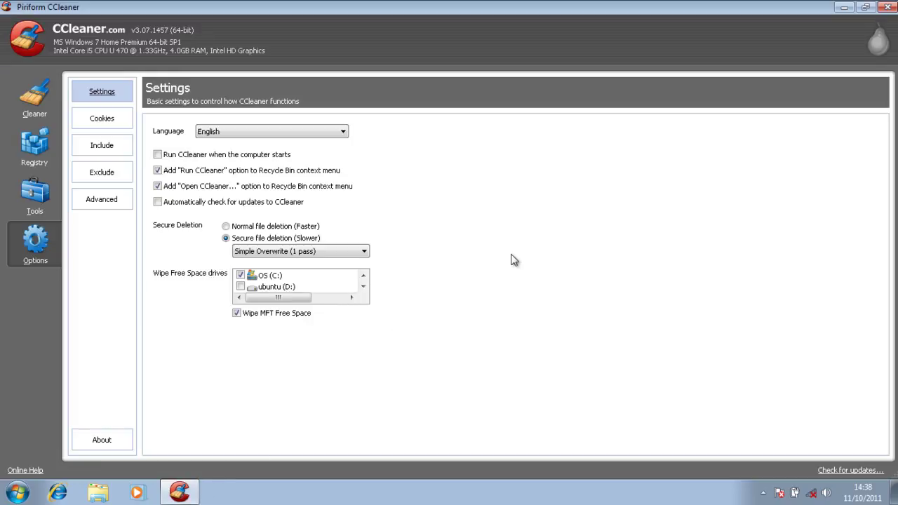
left_click(121, 119)
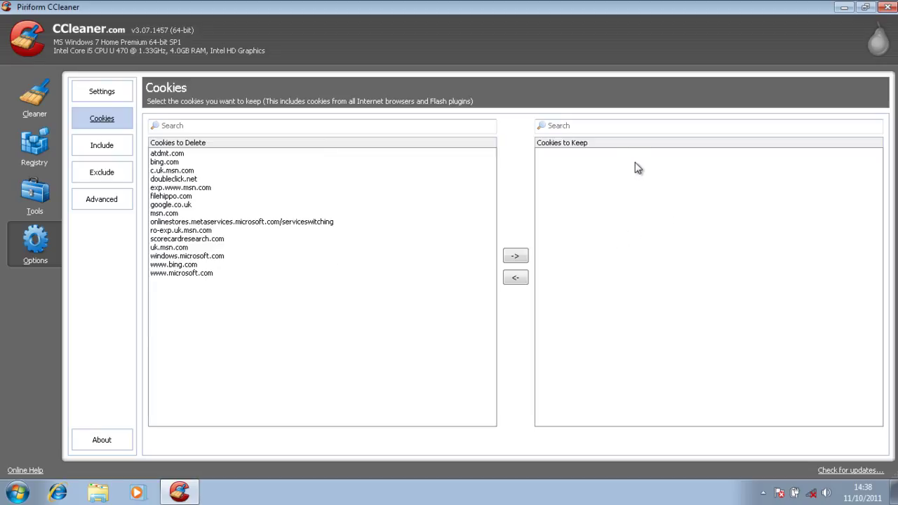
left_click(121, 146)
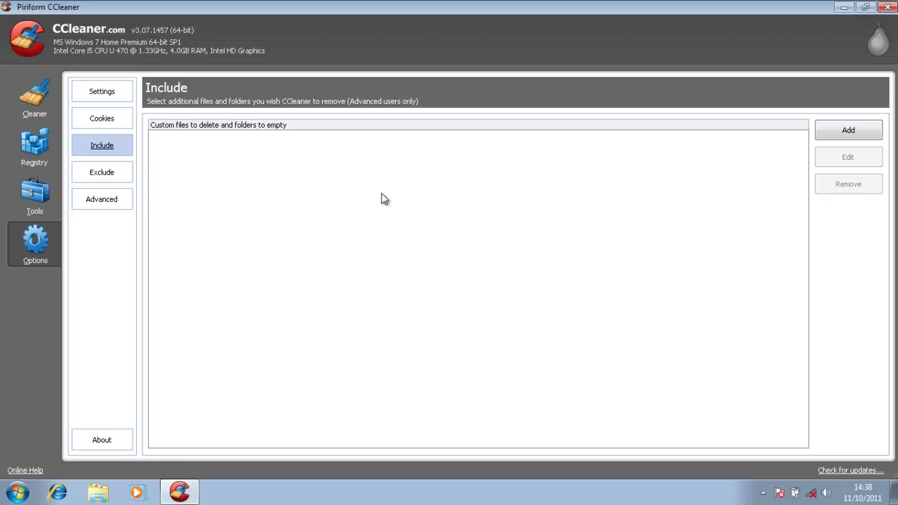
left_click(113, 174)
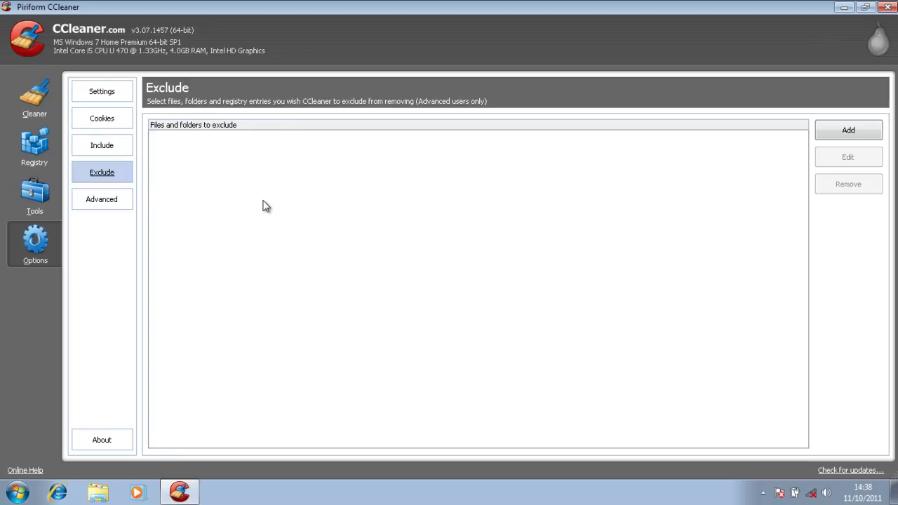
left_click(117, 209)
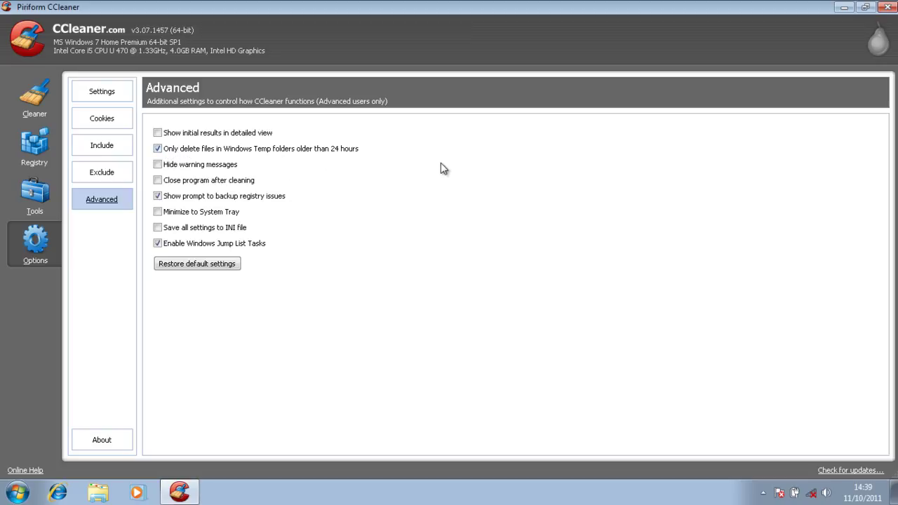
left_click(887, 7)
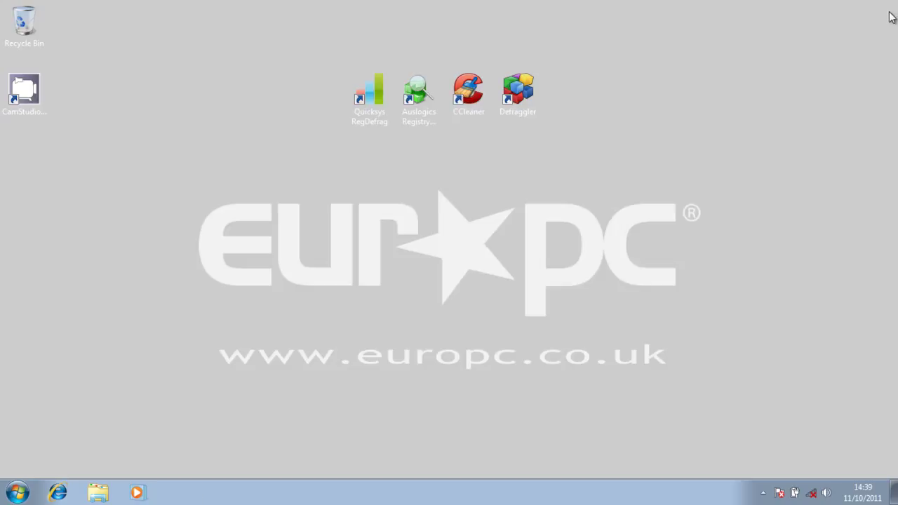
left_click(456, 176)
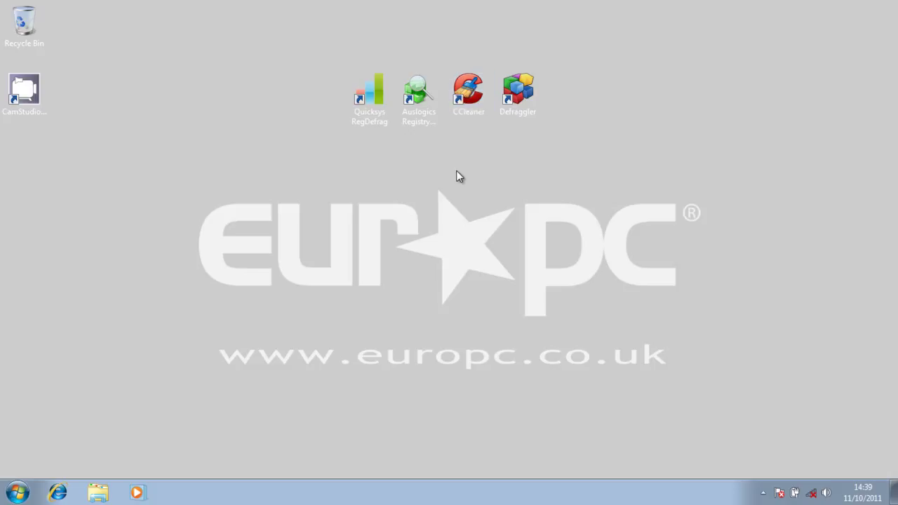